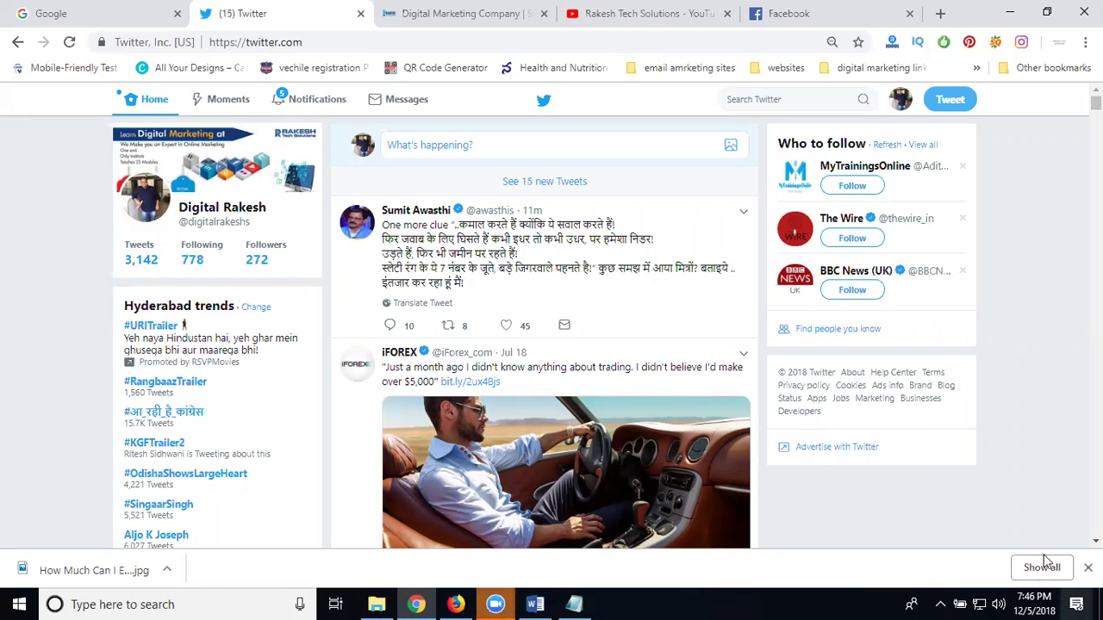
Step: Open Twitter Analytics for the signed-in account and bring up its tweet activity report
left_click(902, 100)
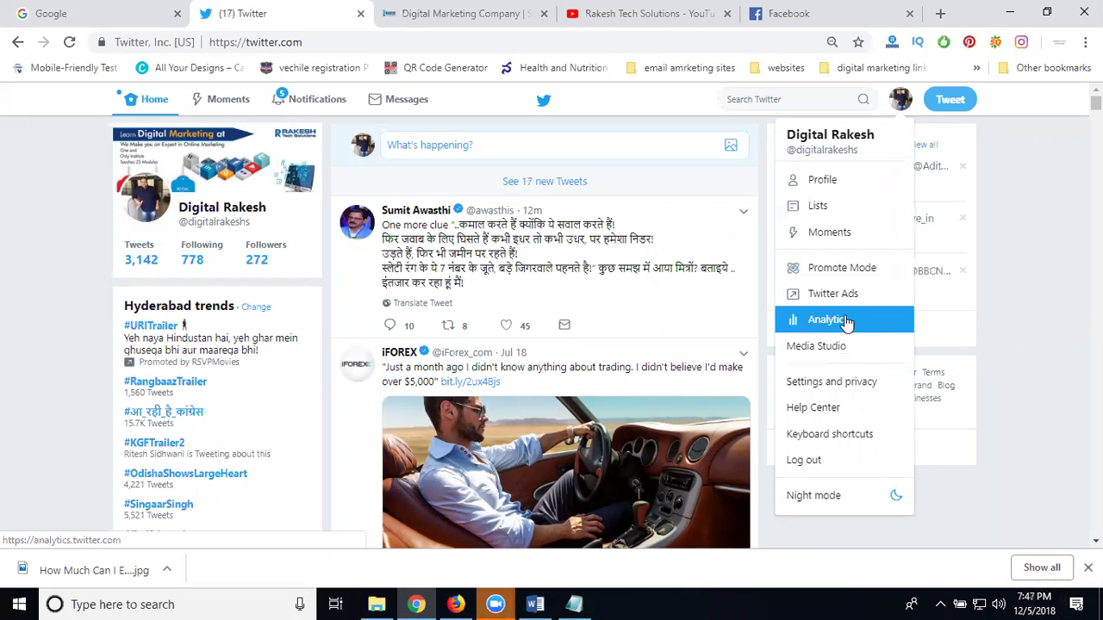
left_click(847, 320)
left_click(847, 320)
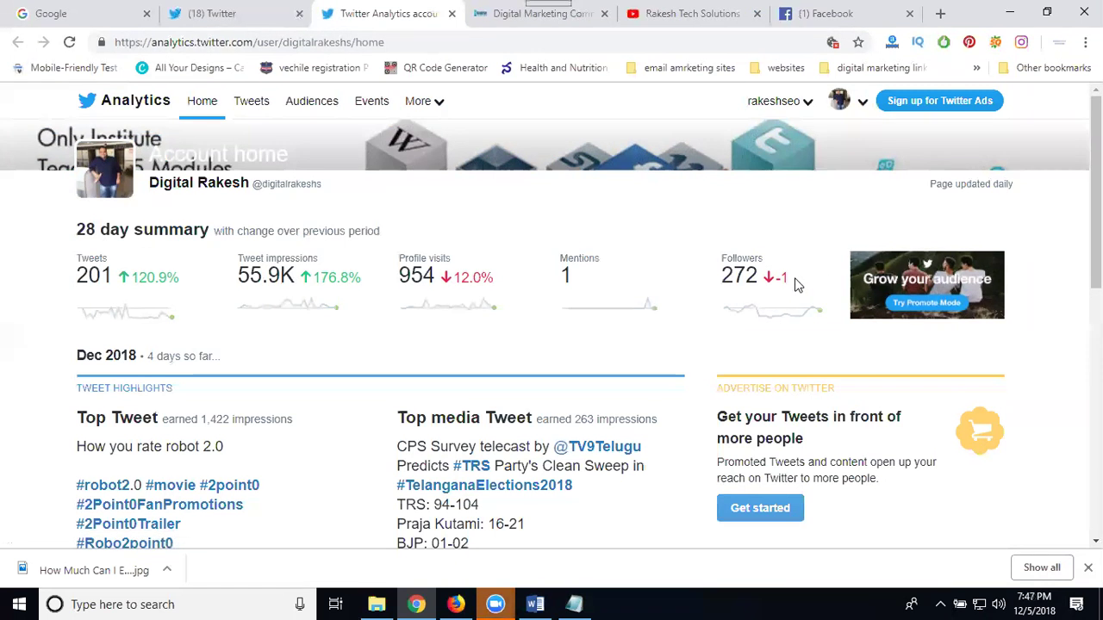
left_click(259, 103)
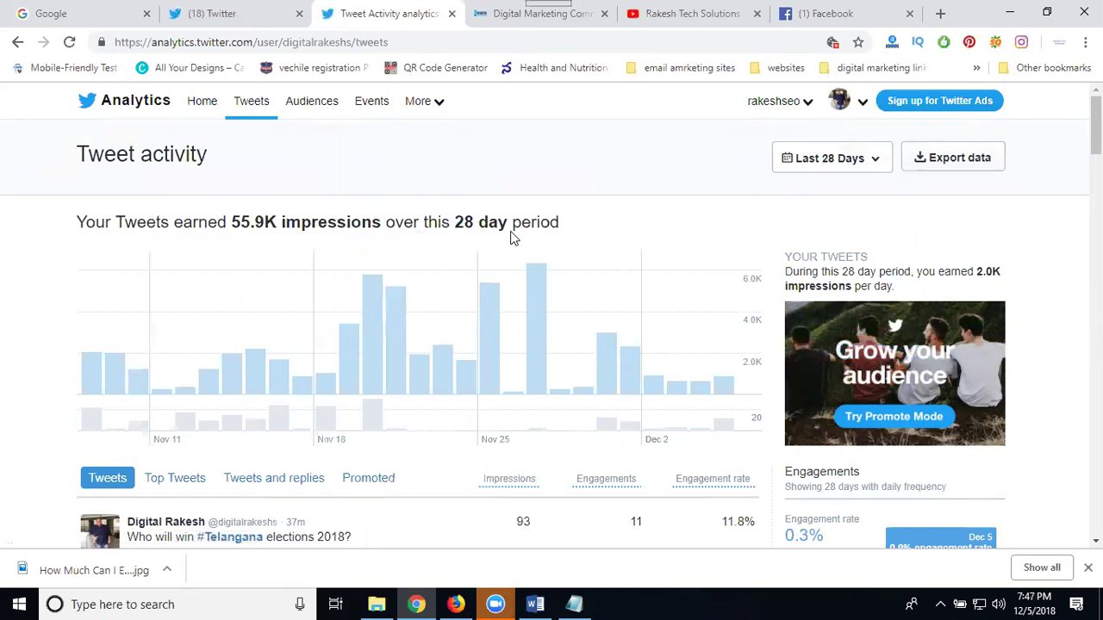
Step: Examine the impressions and engagement of individual tweets, plus the link click, retweet, like and reply charts, for the last 28 days
scroll(510, 236, "down", 2)
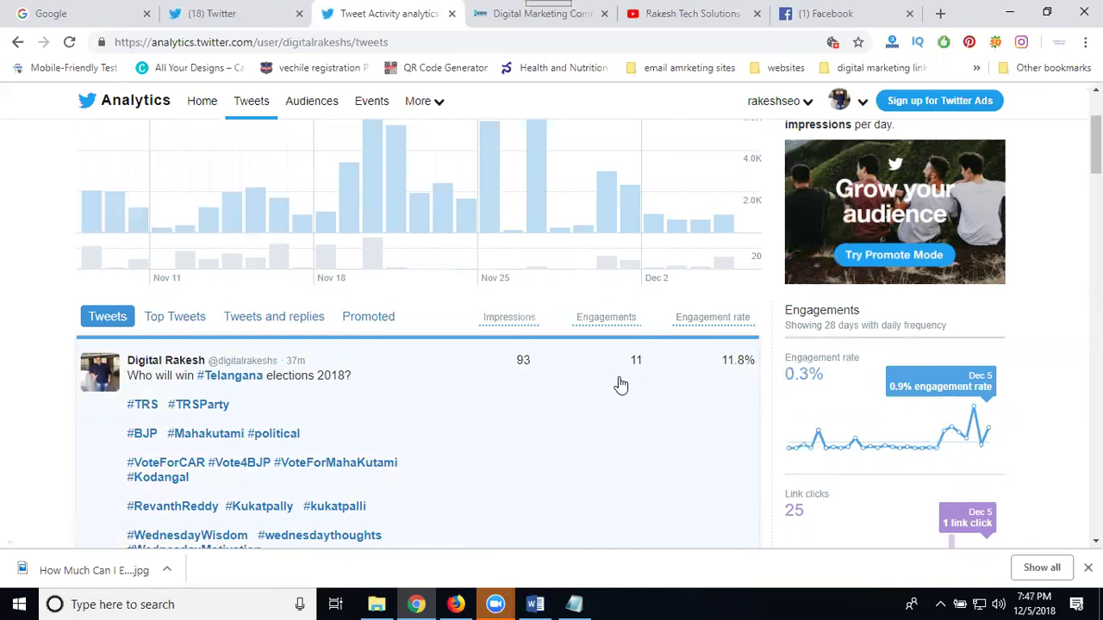
scroll(633, 383, "down", 3)
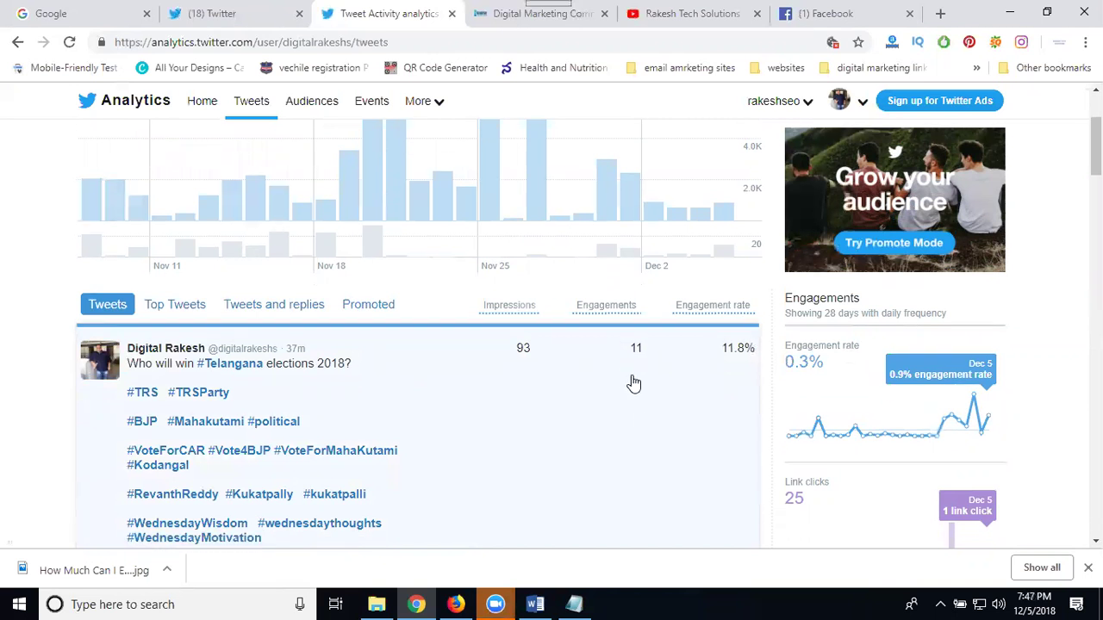
scroll(623, 390, "down", 4)
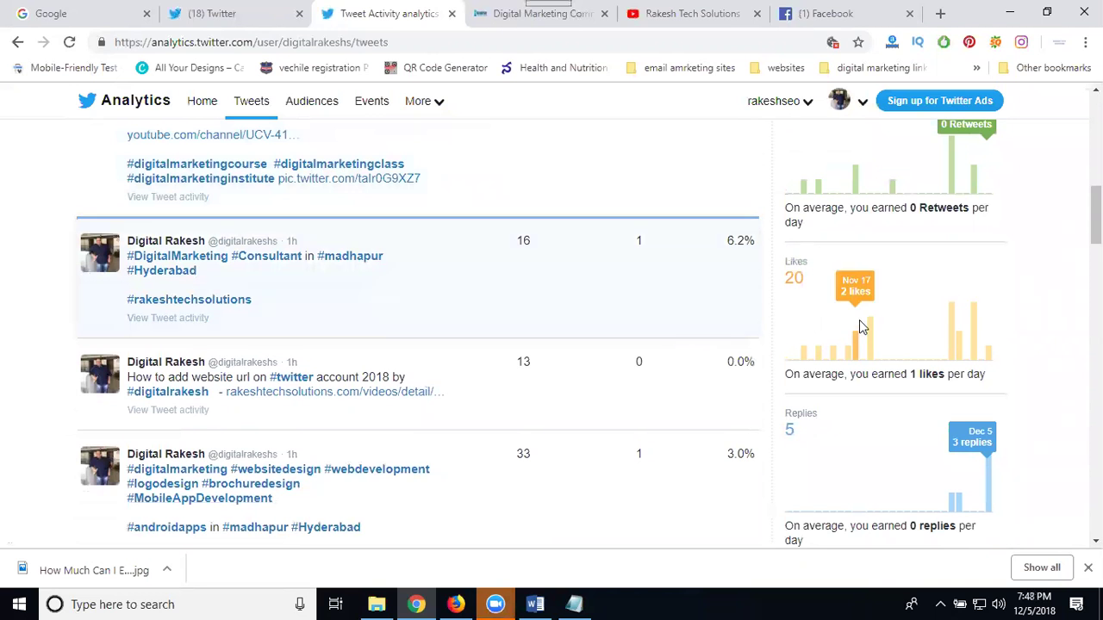
scroll(850, 431, "up", 1)
scroll(849, 435, "up", 2)
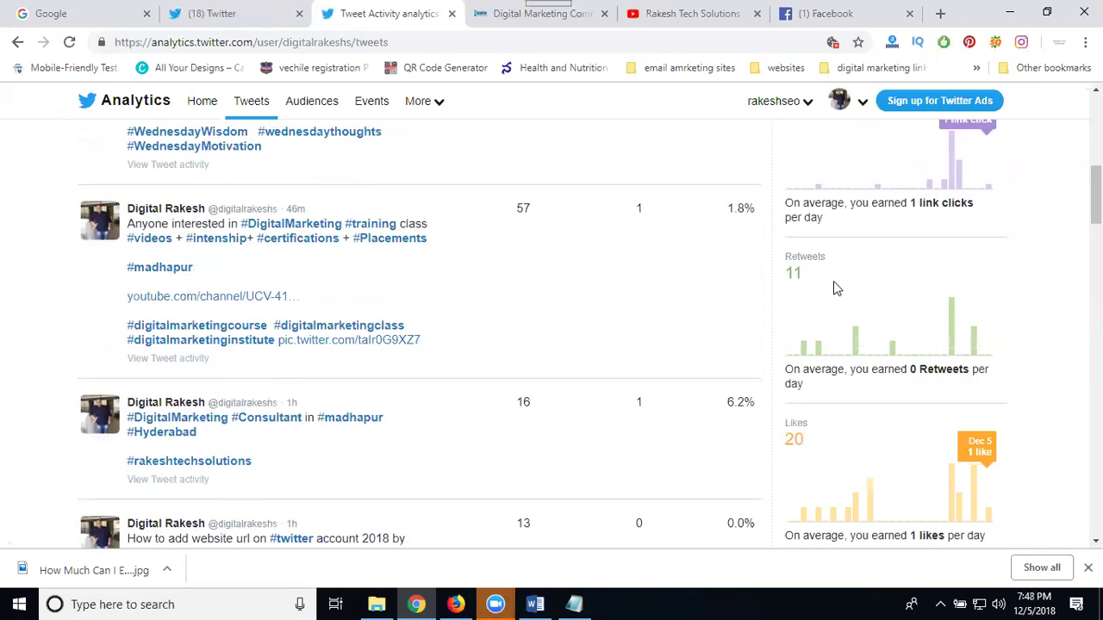
scroll(833, 286, "up", 6)
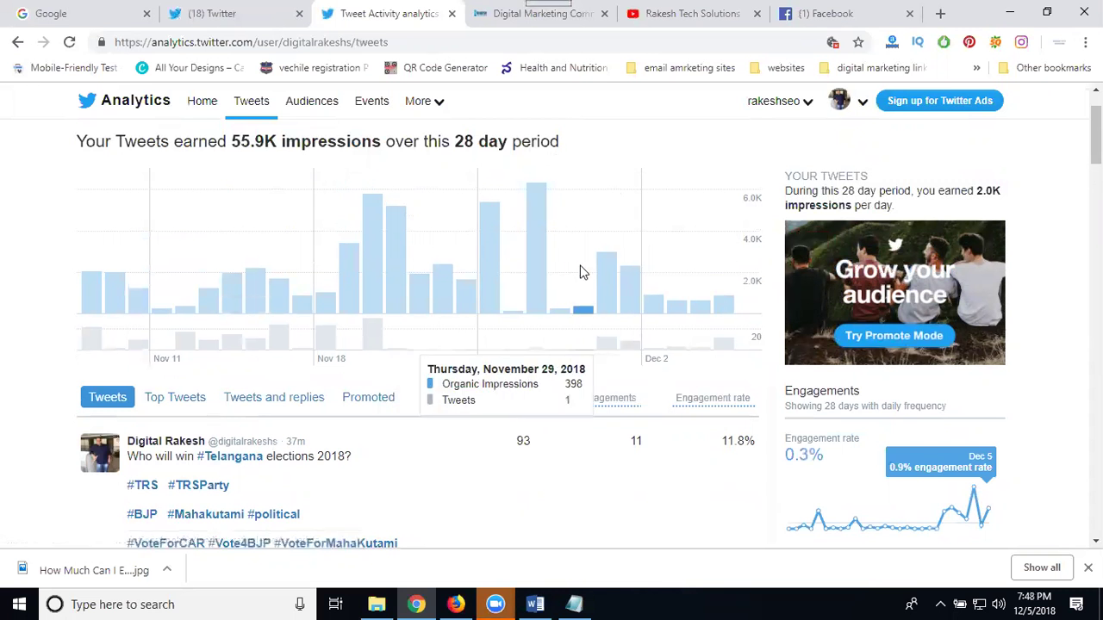
scroll(580, 272, "up", 1)
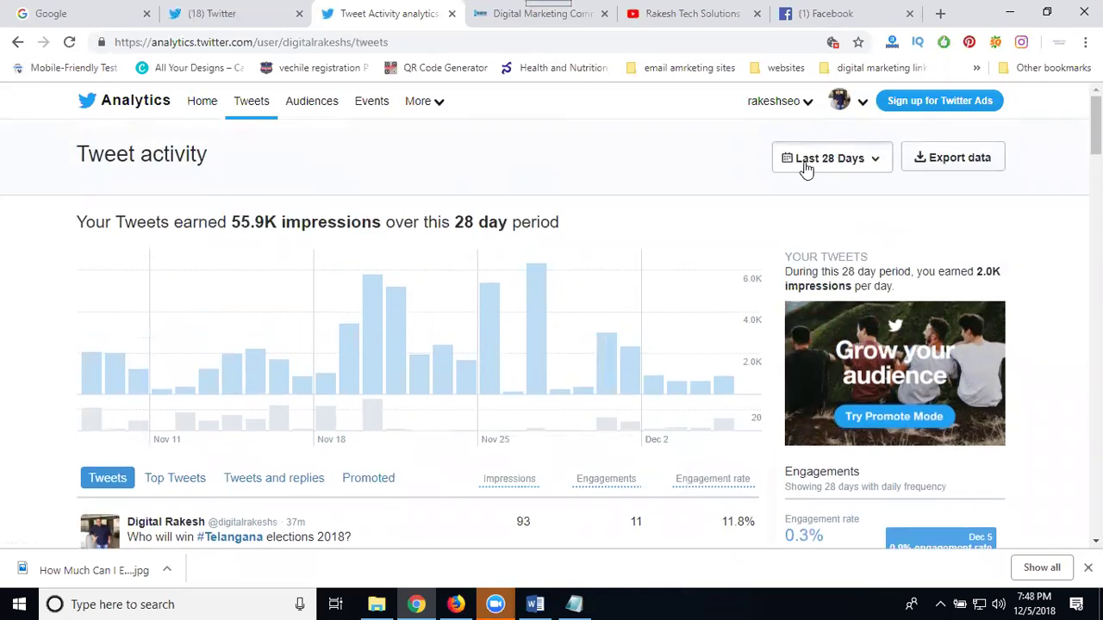
Step: View the tweet activity for November 2018 and for October 2018 using the preset date ranges
left_click(805, 164)
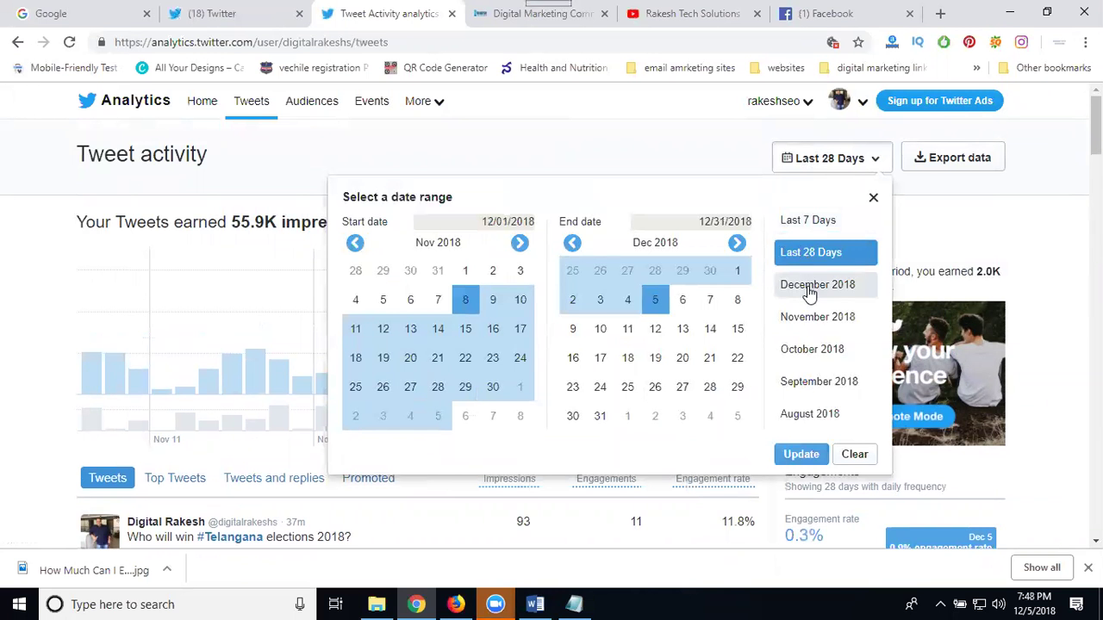
left_click(810, 319)
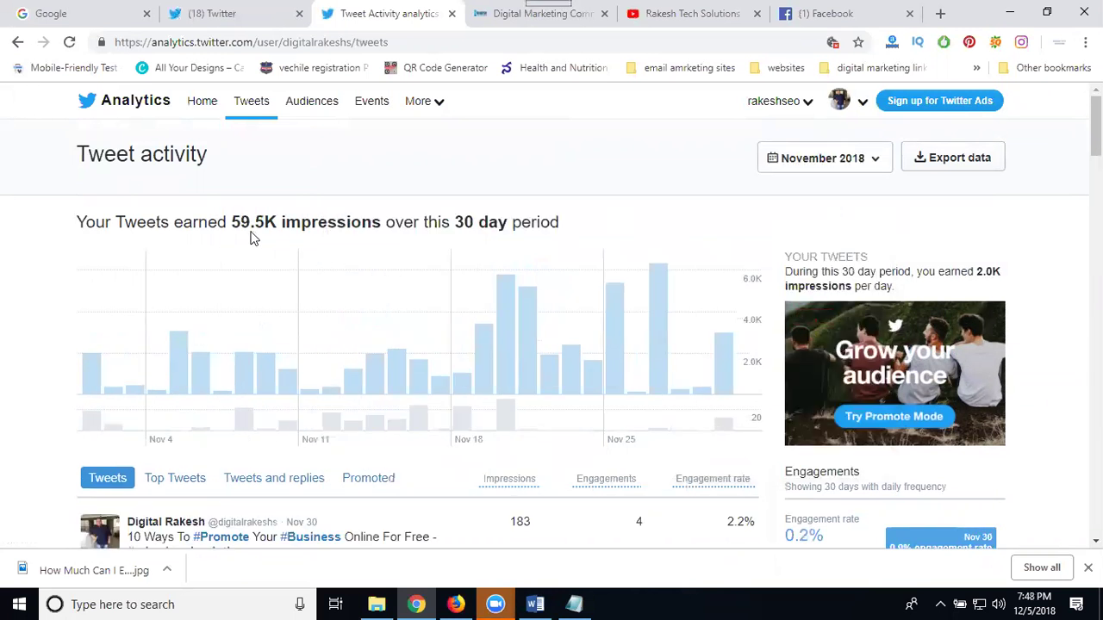
left_click(777, 166)
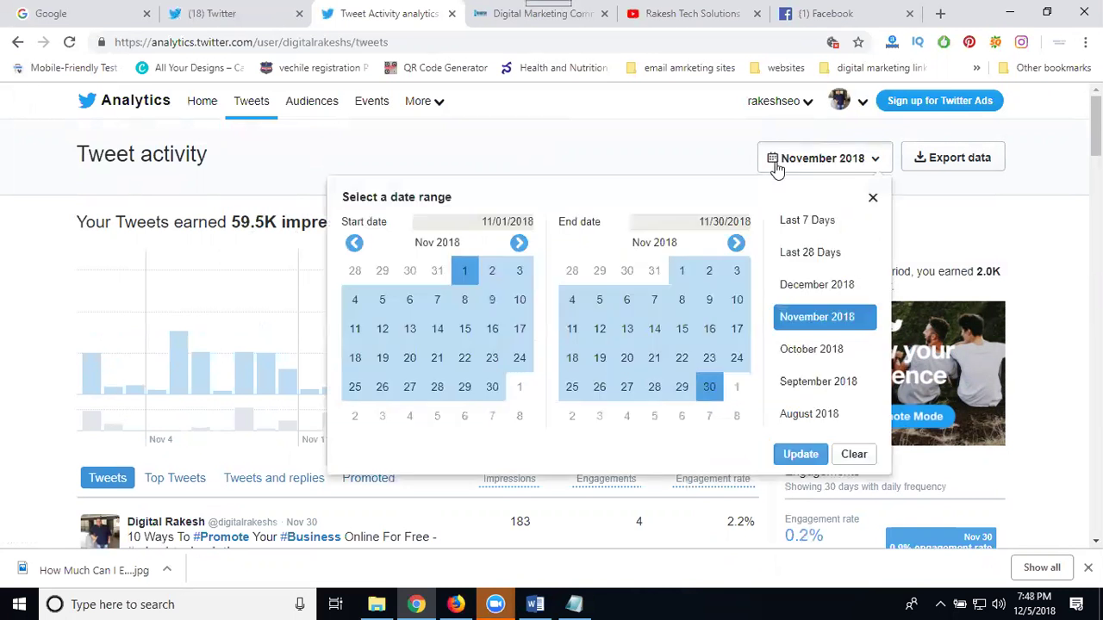
left_click(802, 350)
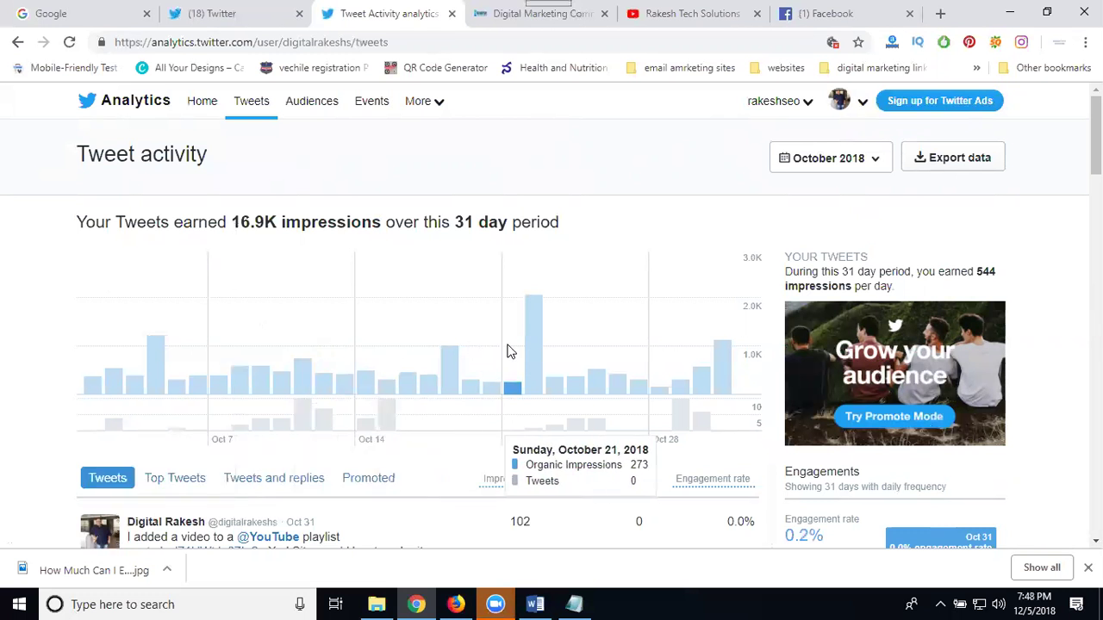
Step: Apply a custom date range to the tweet activity, from 10/02/2018 to 12/31/2018
left_click(825, 162)
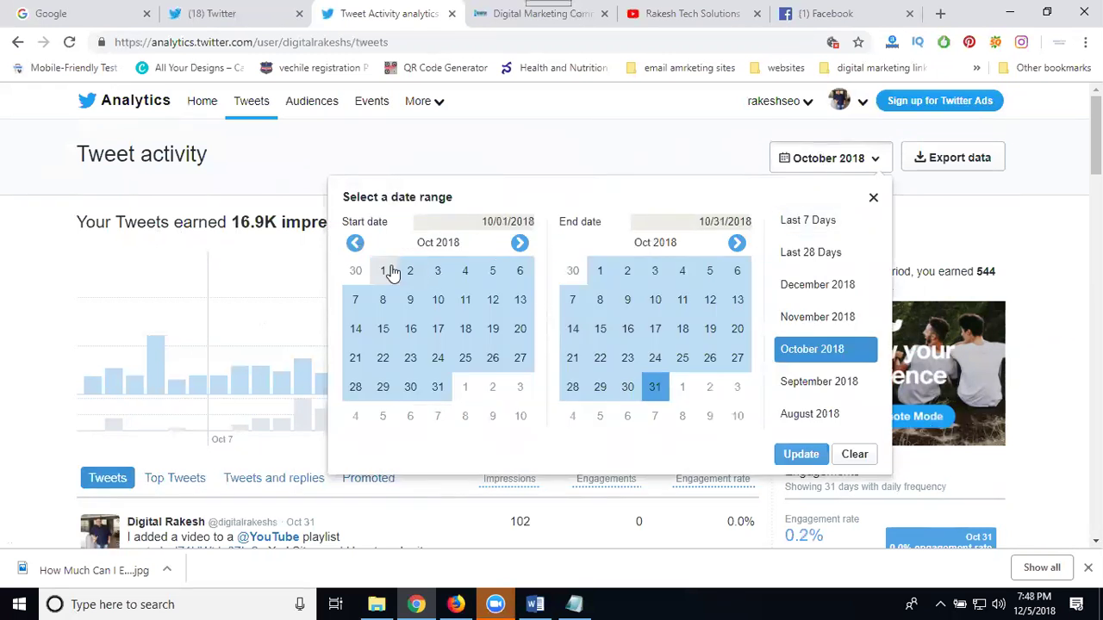
left_click(737, 244)
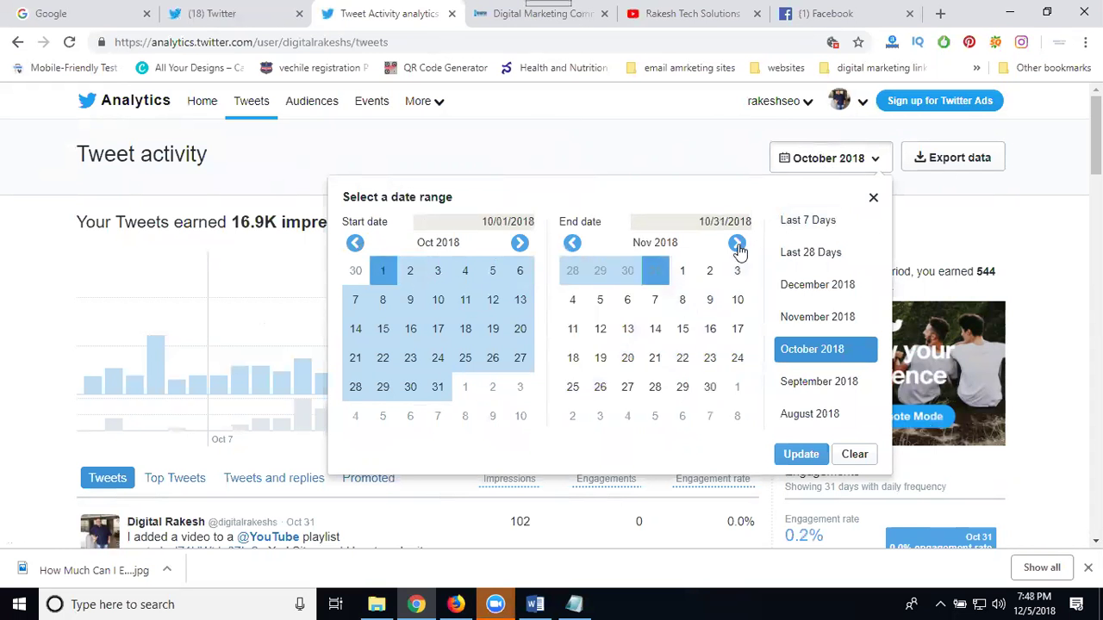
left_click(737, 243)
left_click(600, 416)
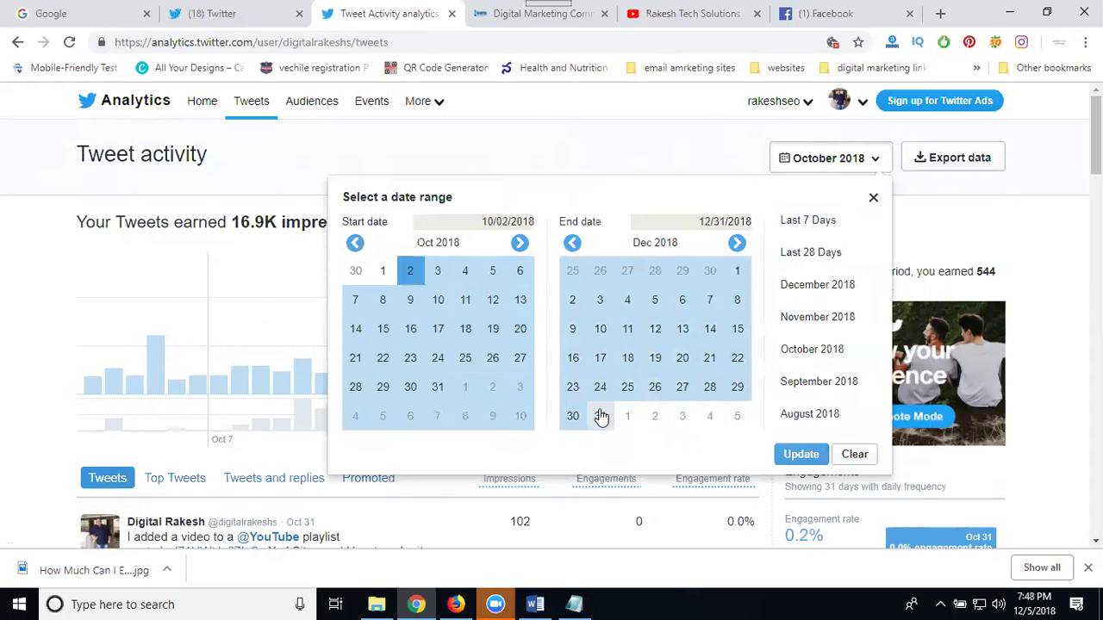
left_click(799, 454)
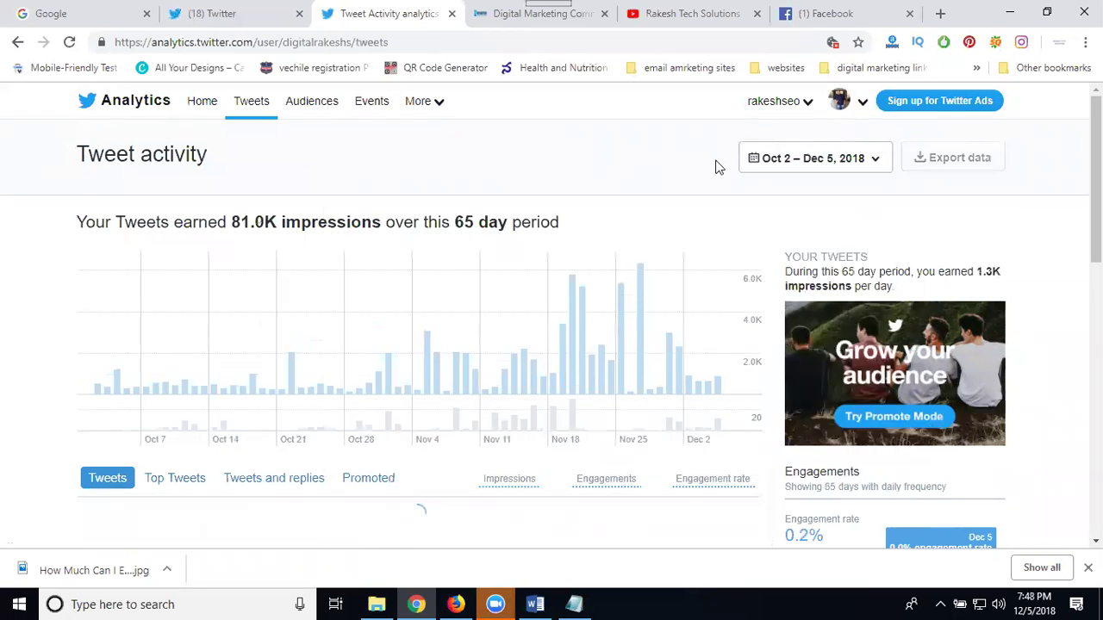
Step: Examine the impressions total, the tweet list and the engagement charts for the custom date range
left_click_drag(229, 217, 276, 219)
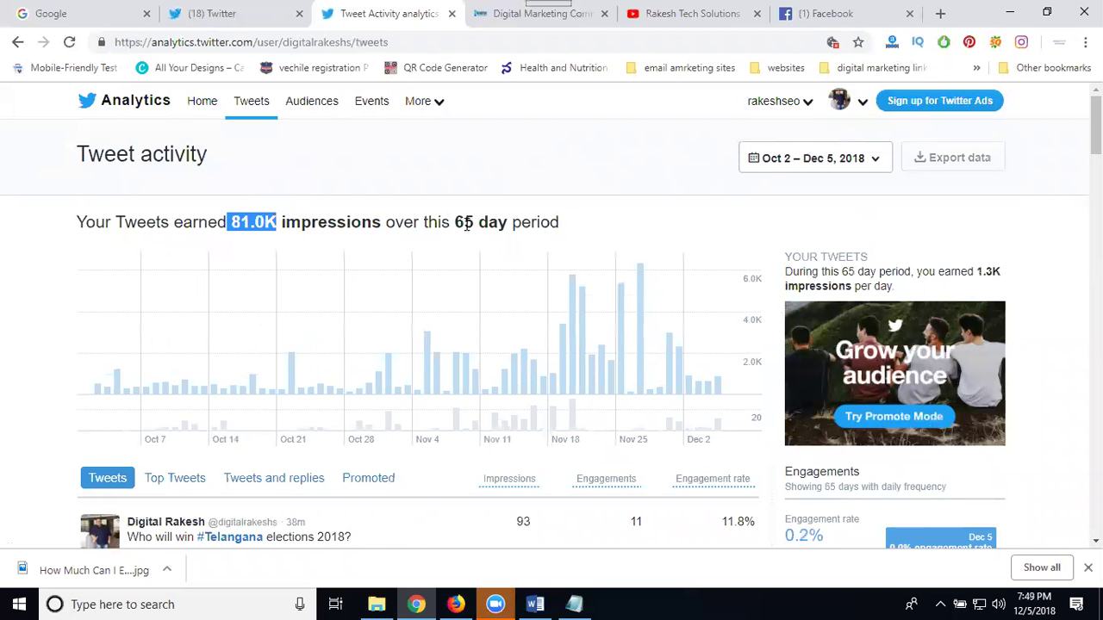
scroll(466, 223, "down", 4)
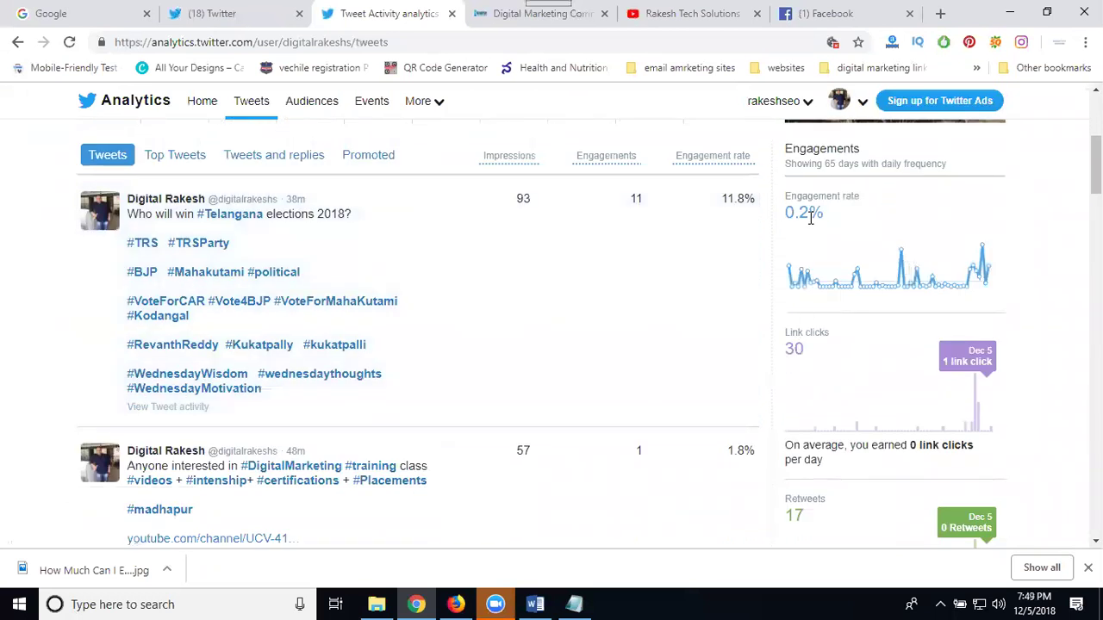
scroll(810, 215, "down", 4)
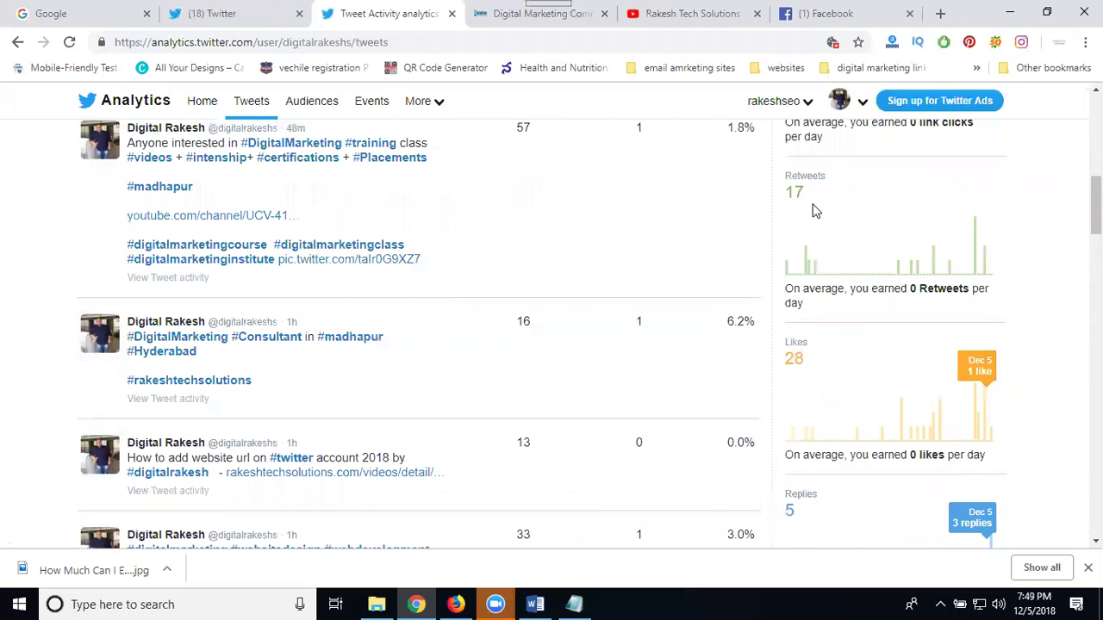
scroll(812, 216, "down", 2)
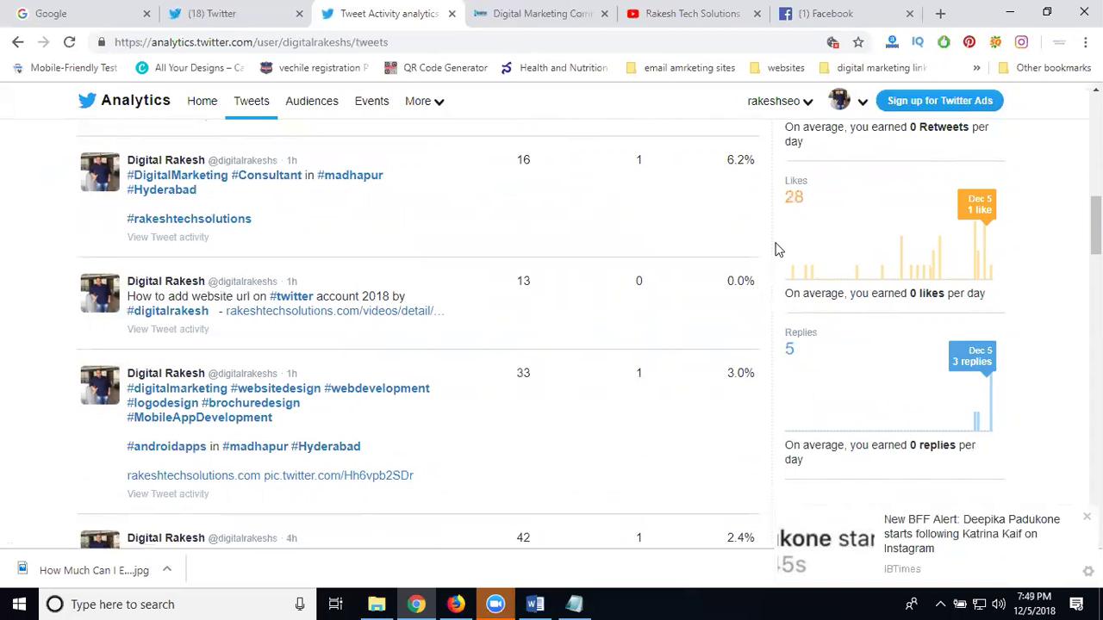
scroll(778, 247, "up", 1)
scroll(603, 249, "up", 3)
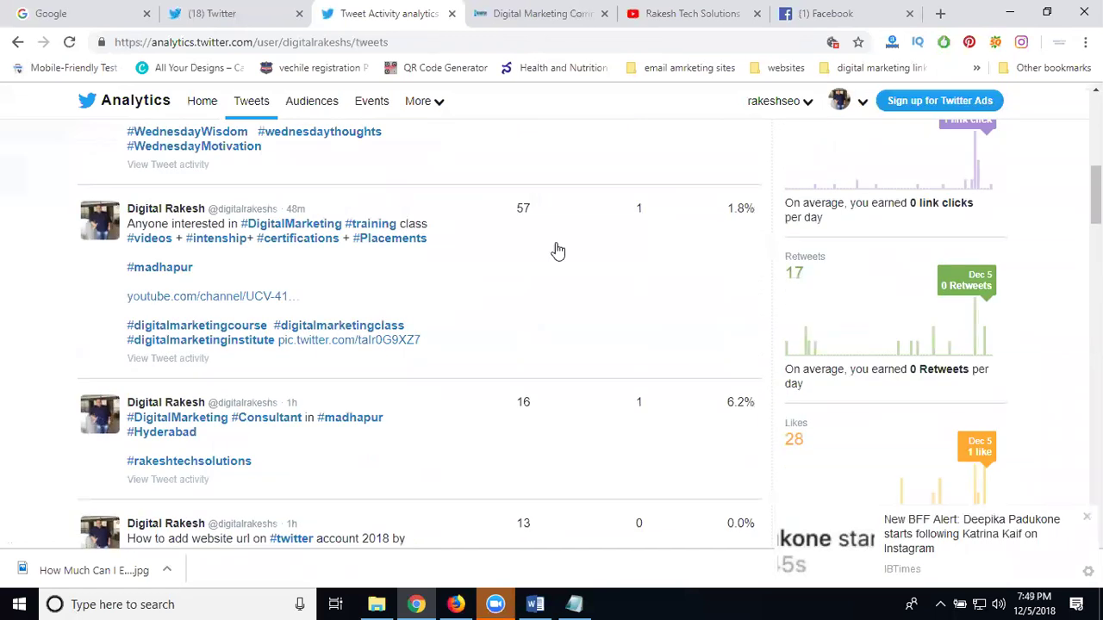
scroll(275, 214, "up", 2)
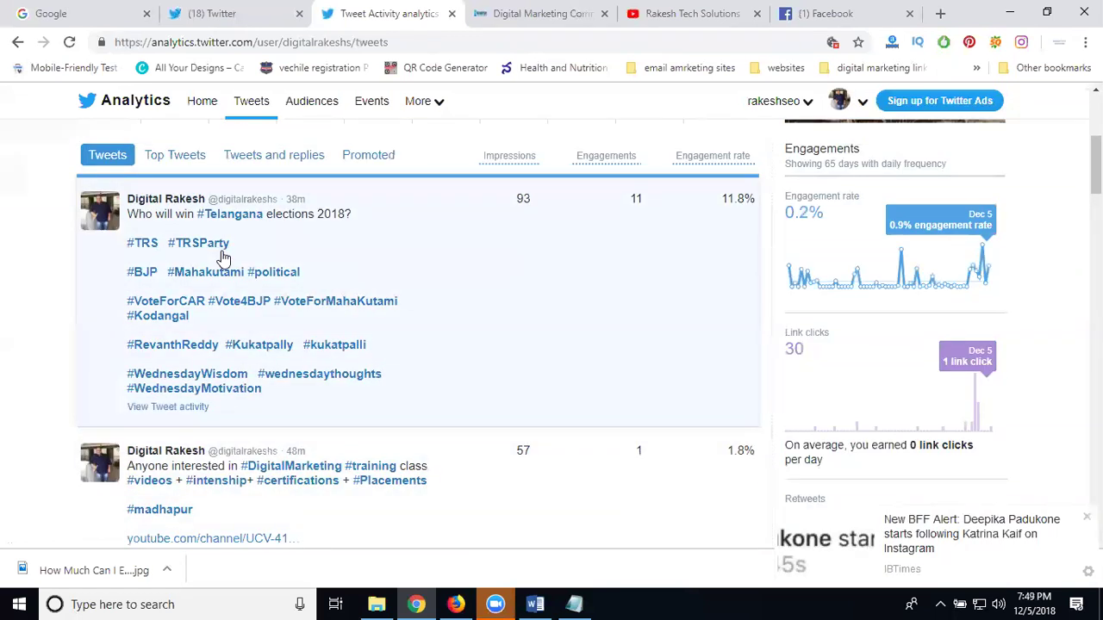
Step: Review the impressions and engagements of the top tweets and of the combined tweets and replies list
left_click(172, 160)
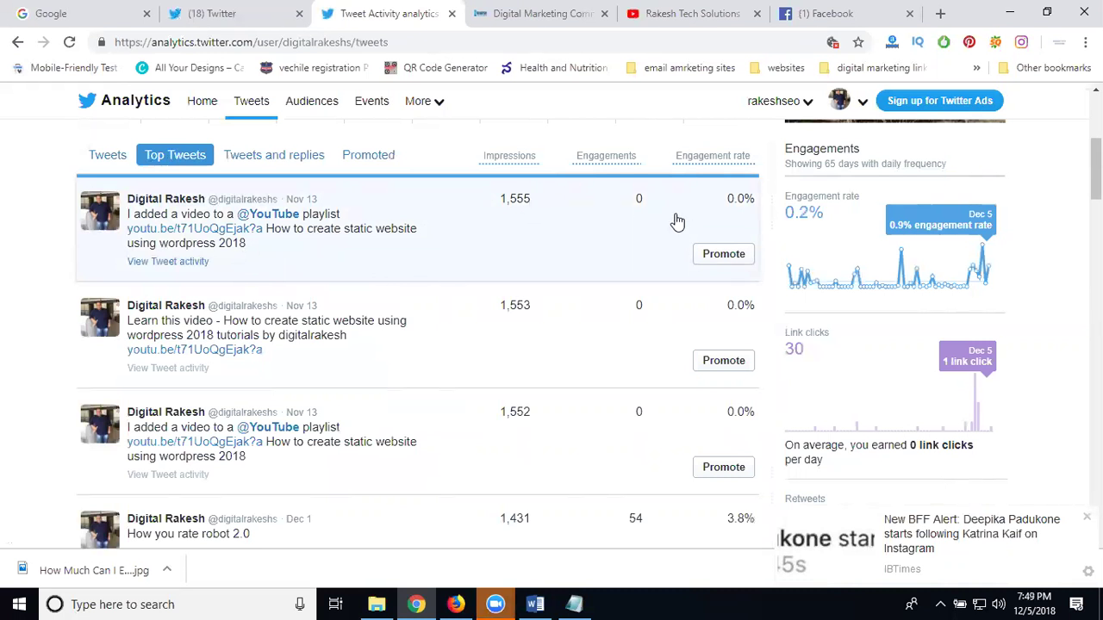
left_click(293, 164)
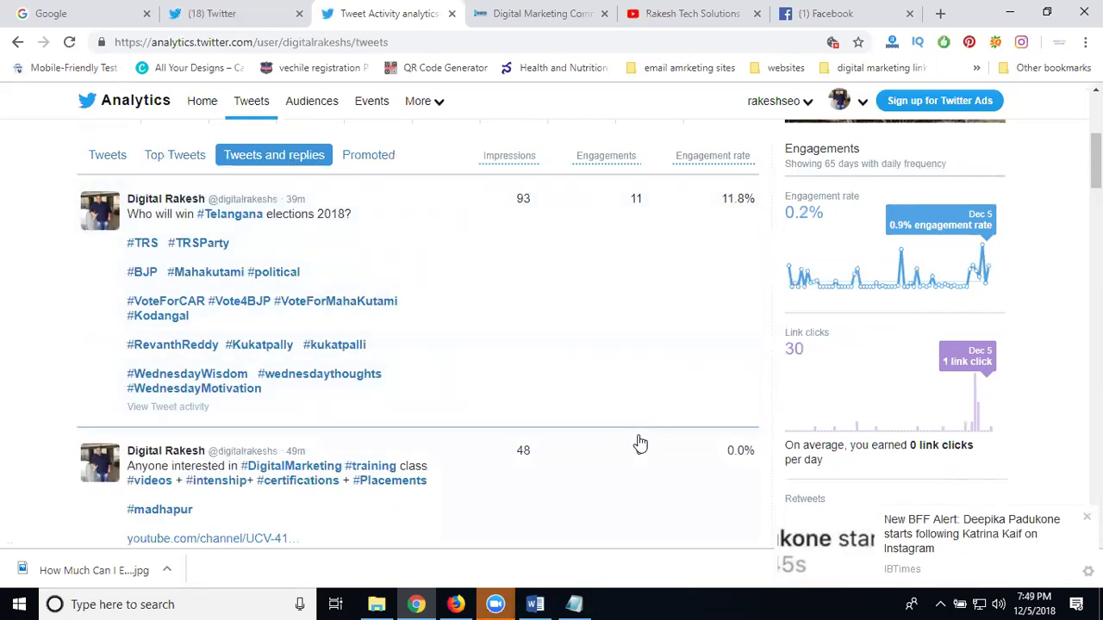
scroll(555, 416, "down", 3)
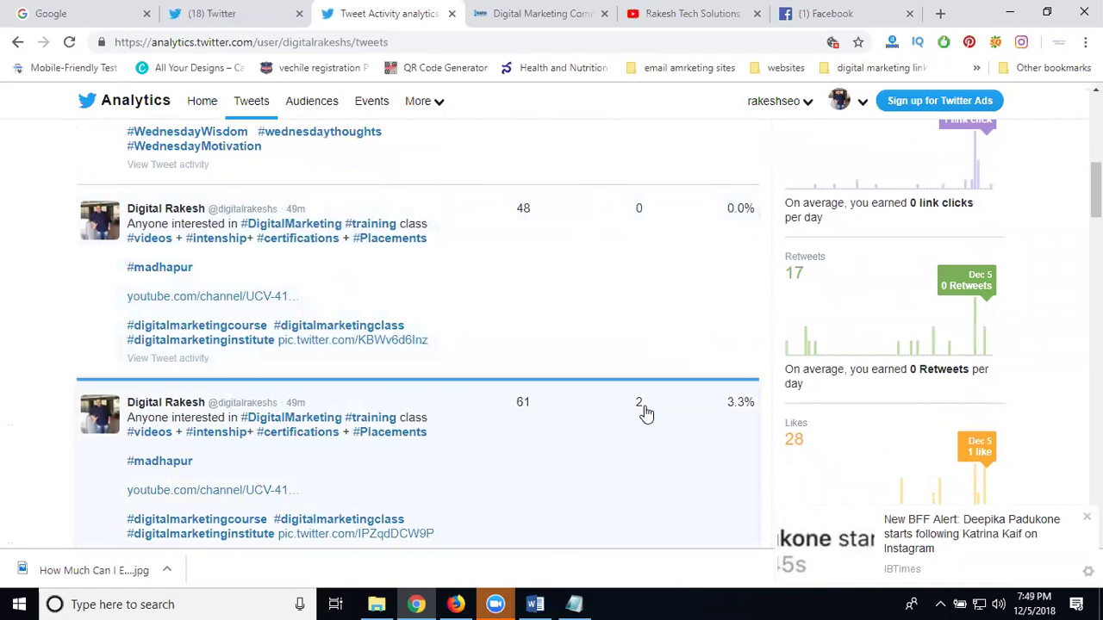
scroll(645, 413, "down", 4)
scroll(643, 290, "down", 3)
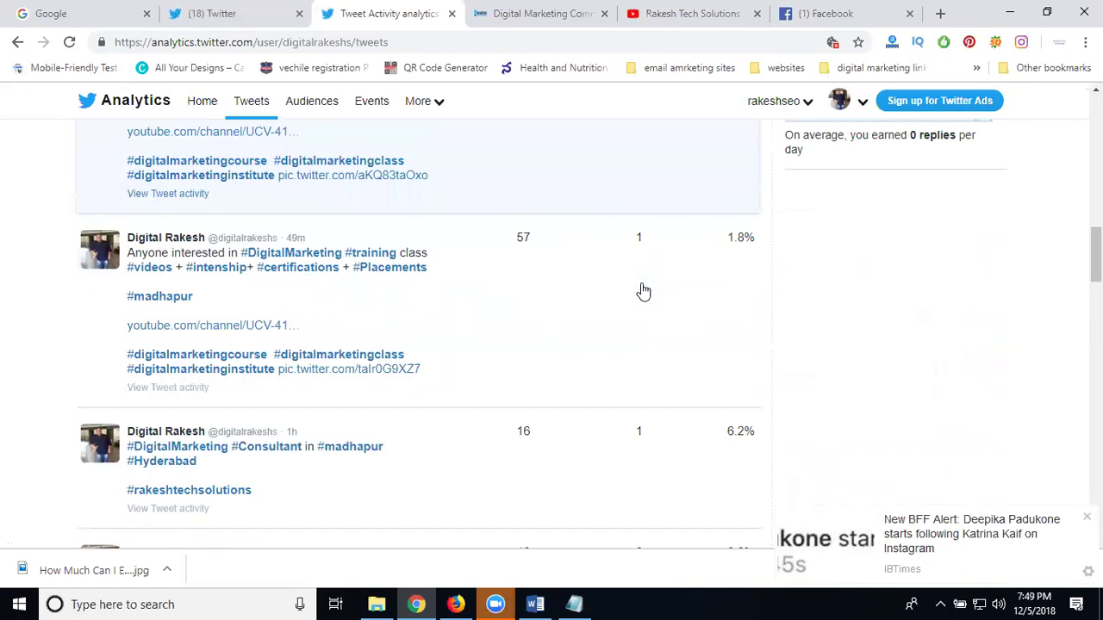
scroll(643, 291, "down", 3)
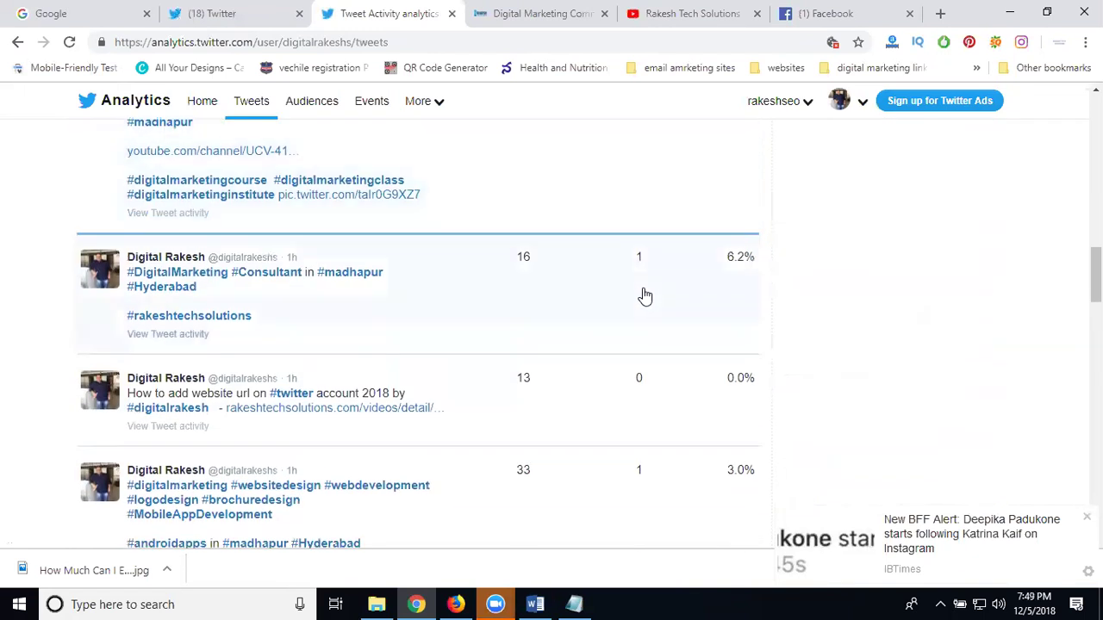
scroll(645, 296, "down", 5)
Step: View the promoted tweets for the selected period and return to the top tweets list
scroll(645, 295, "up", 4)
scroll(524, 246, "up", 6)
scroll(369, 201, "up", 6)
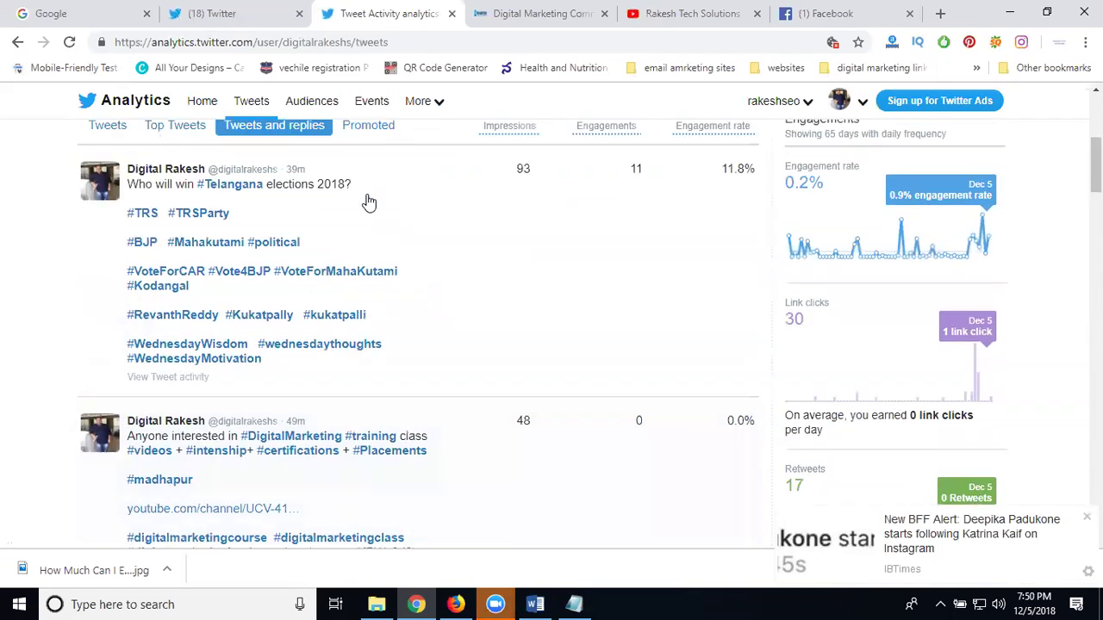
scroll(369, 202, "up", 2)
left_click(371, 244)
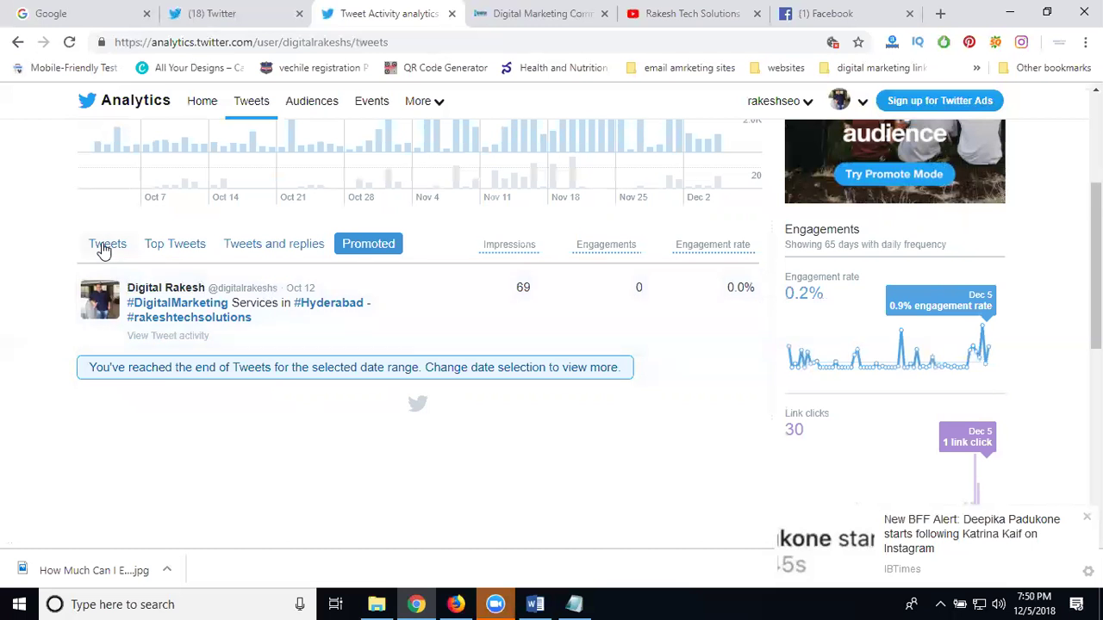
left_click(177, 245)
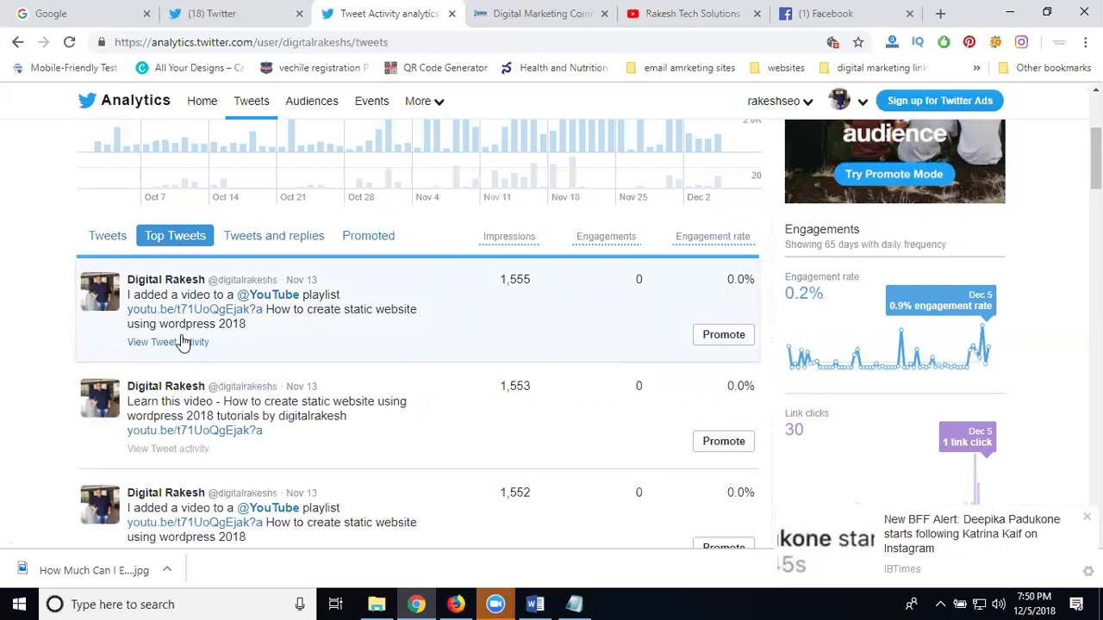
Step: Change the tweet activity date range to the last 7 days
scroll(319, 291, "up", 1)
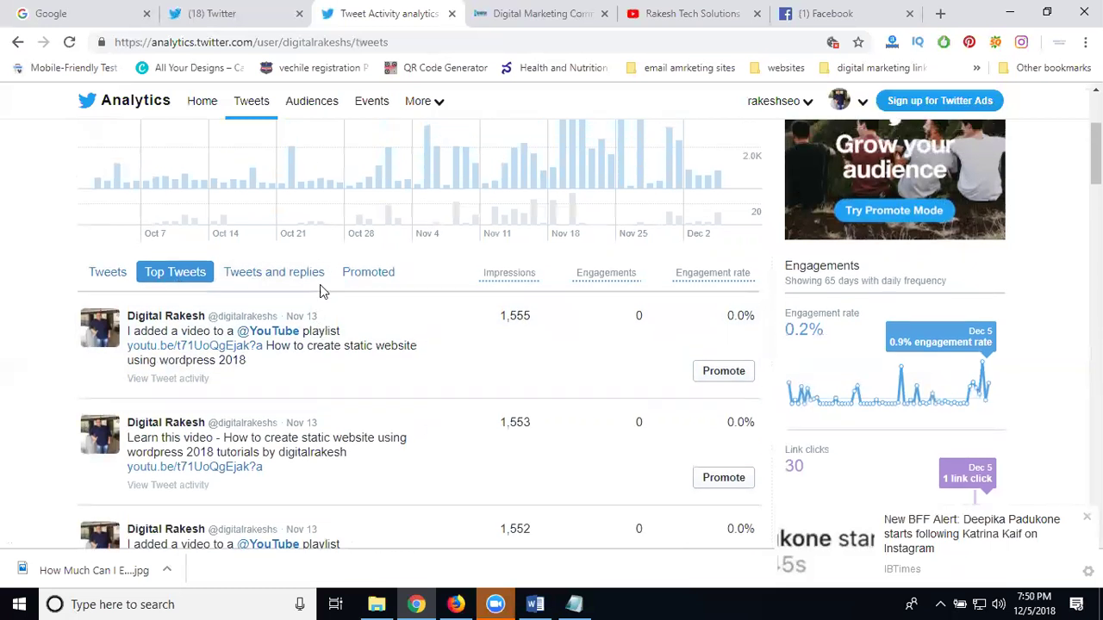
scroll(319, 291, "up", 3)
left_click_drag(455, 222, 575, 226)
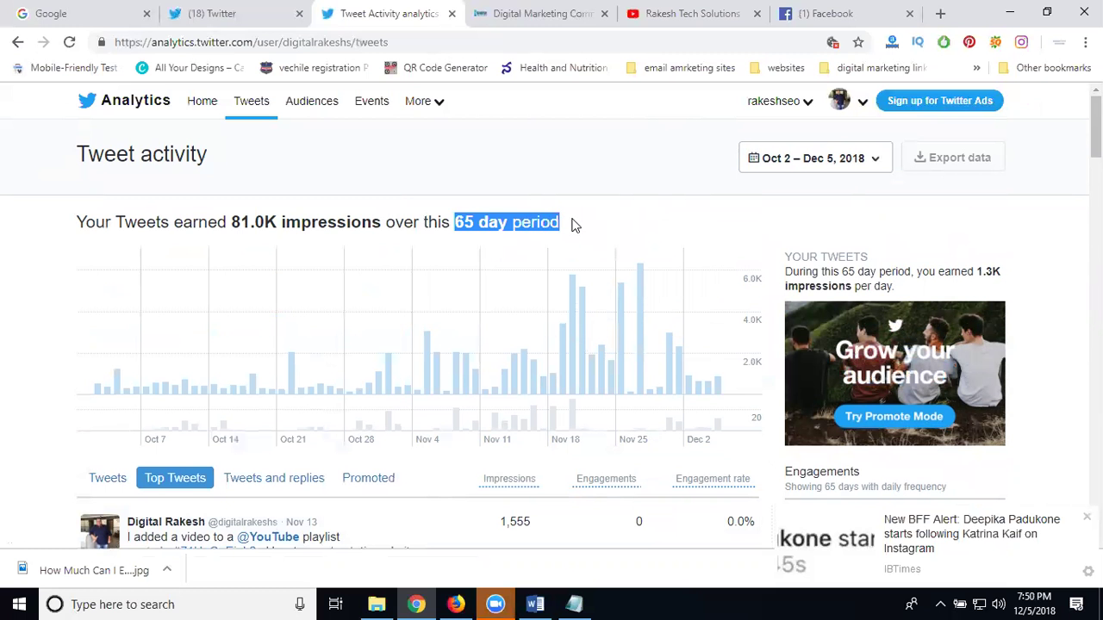
left_click(951, 167)
left_click(870, 163)
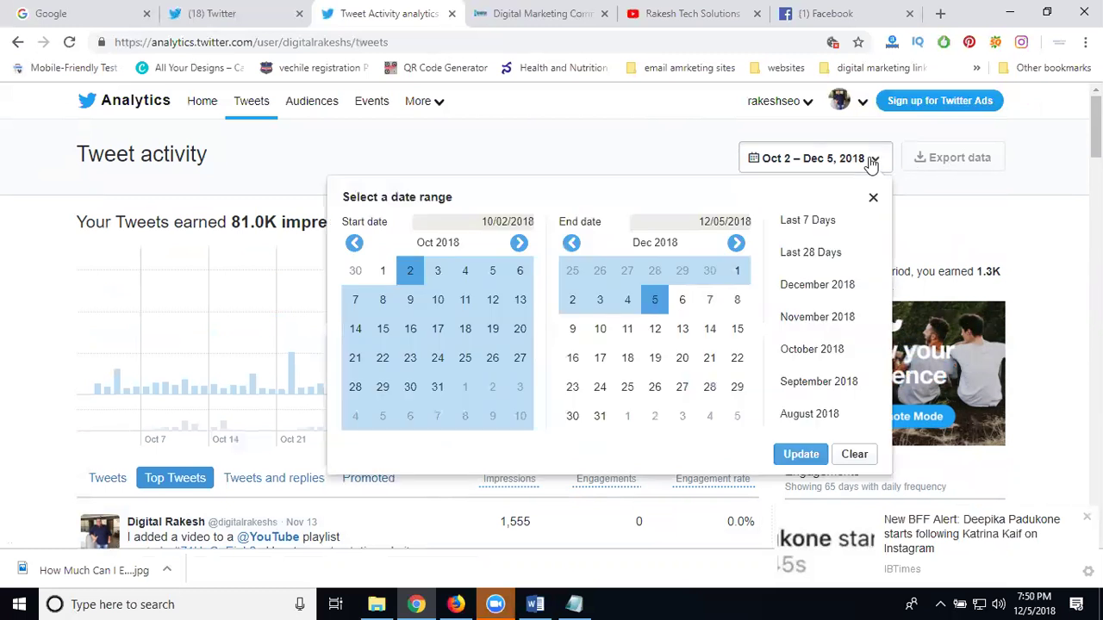
left_click(819, 219)
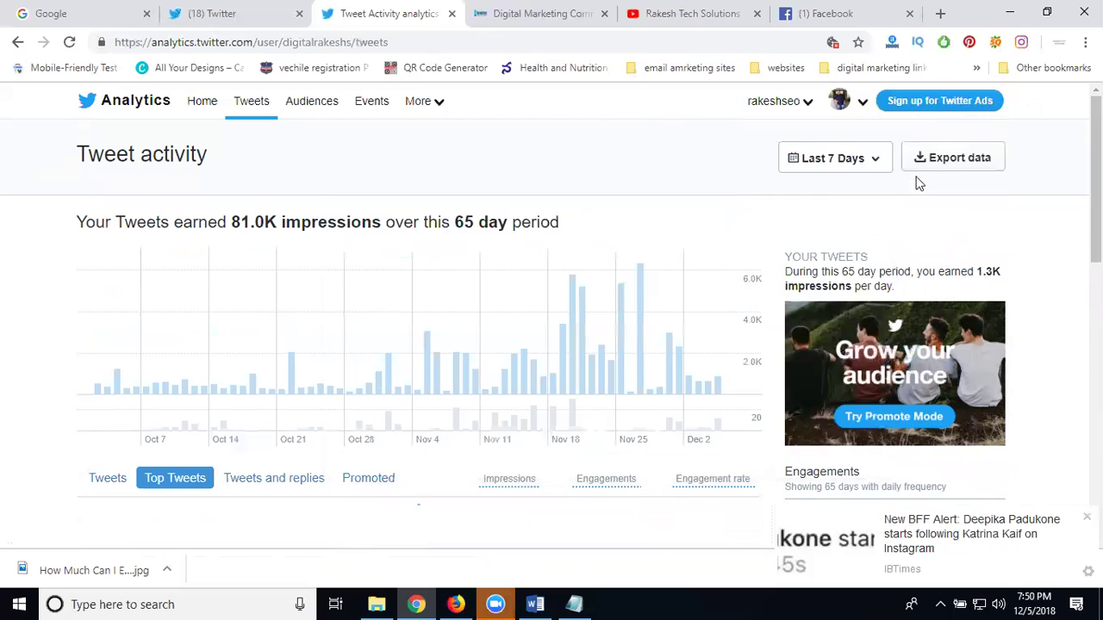
Step: View the tweet activity for the last 28 days and change the date range to December 2018
left_click(851, 166)
left_click(849, 252)
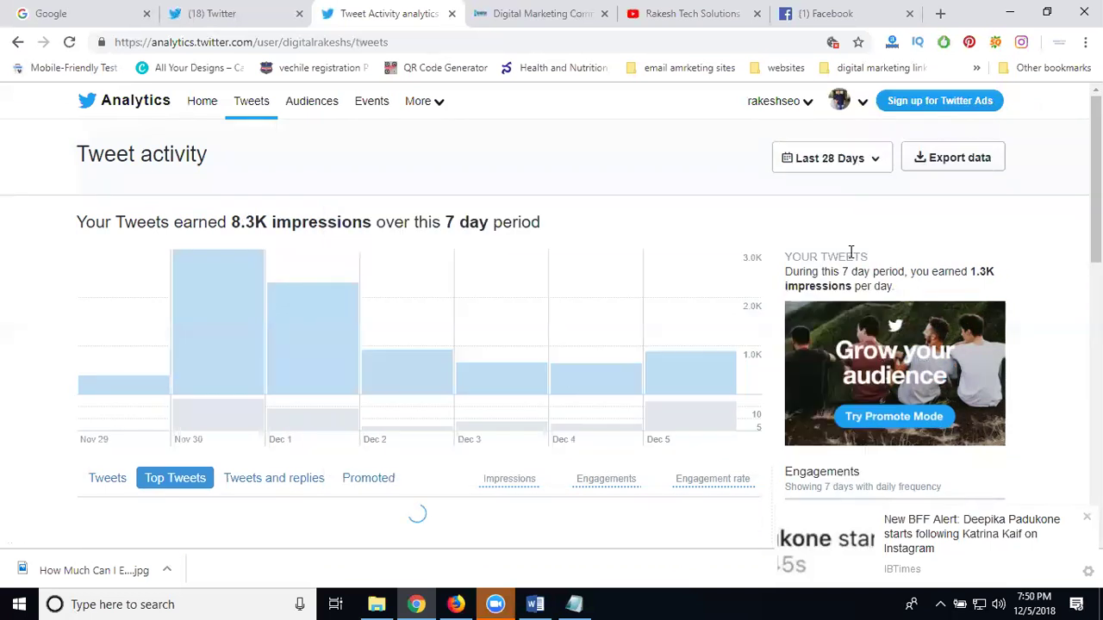
left_click(818, 173)
left_click(814, 290)
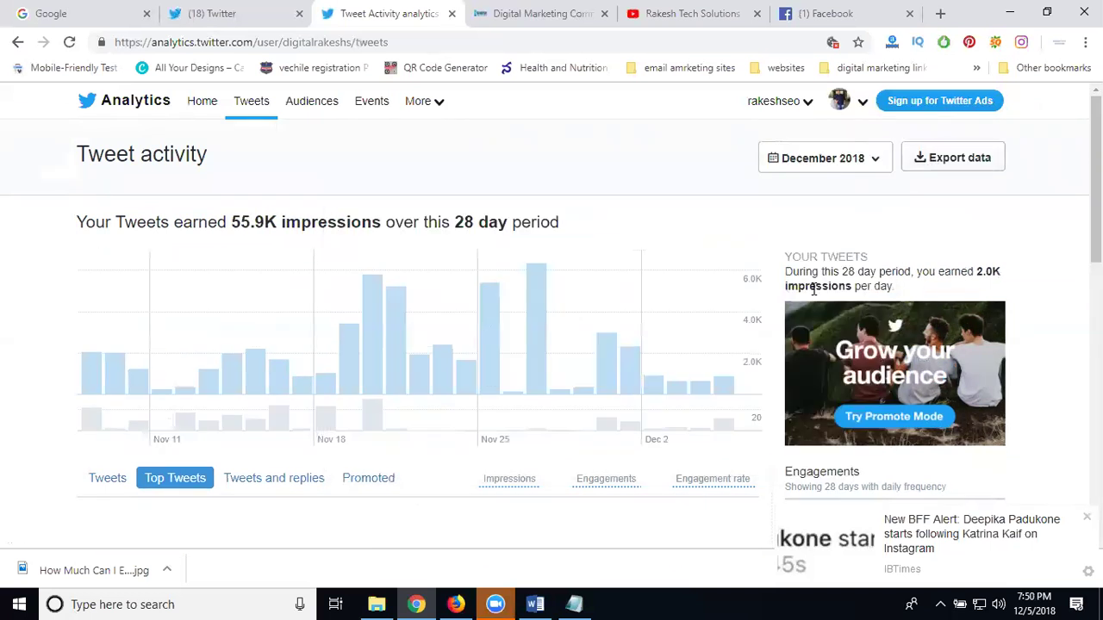
Step: Export the December 2018 tweet activity data and open the downloaded CSV file in Excel to review its tweet metrics rows
left_click(917, 162)
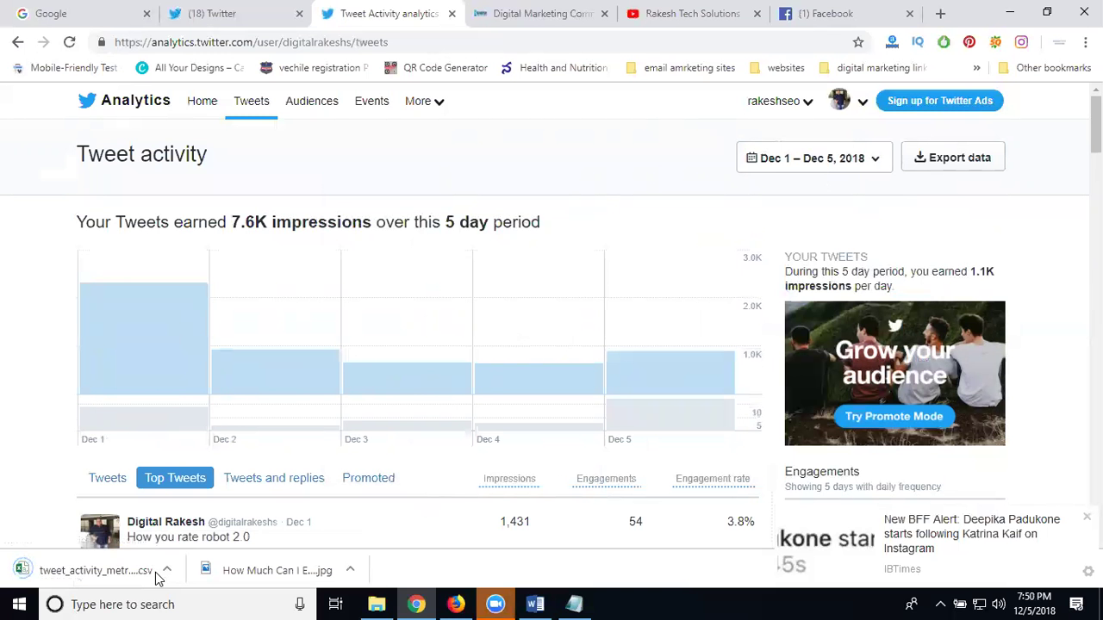
left_click(101, 573)
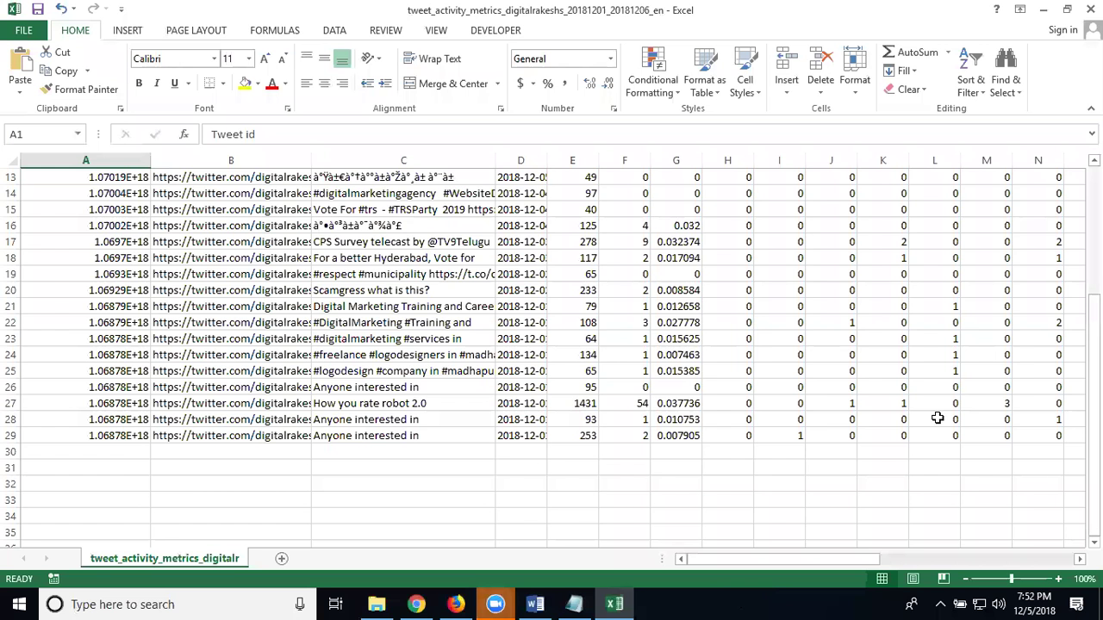
scroll(598, 249, "up", 4)
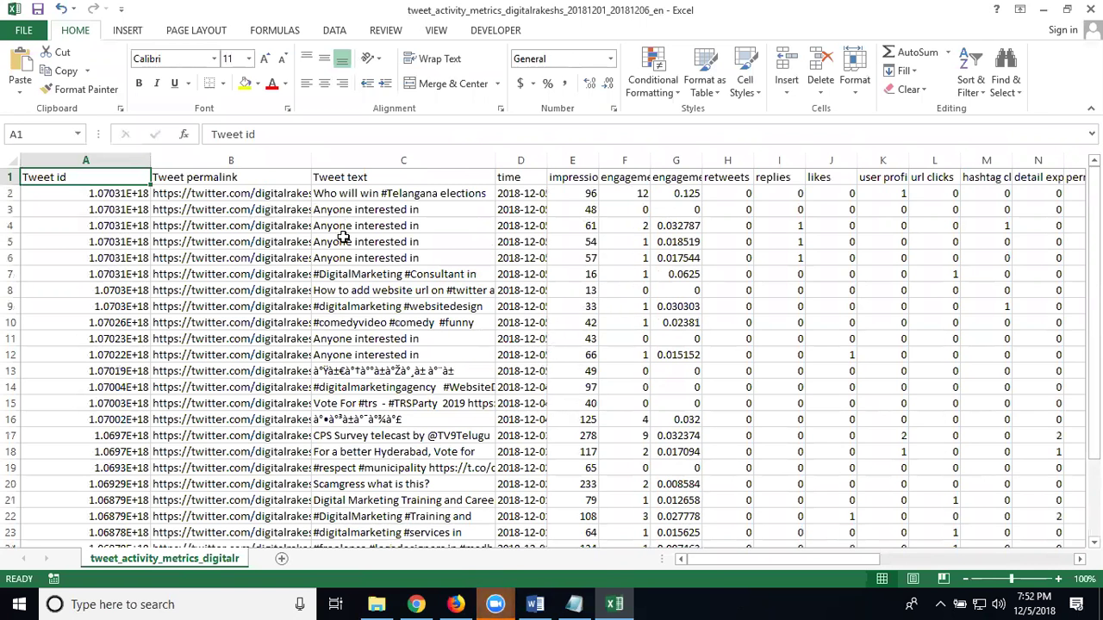
scroll(343, 246, "down", 1)
scroll(343, 249, "down", 2)
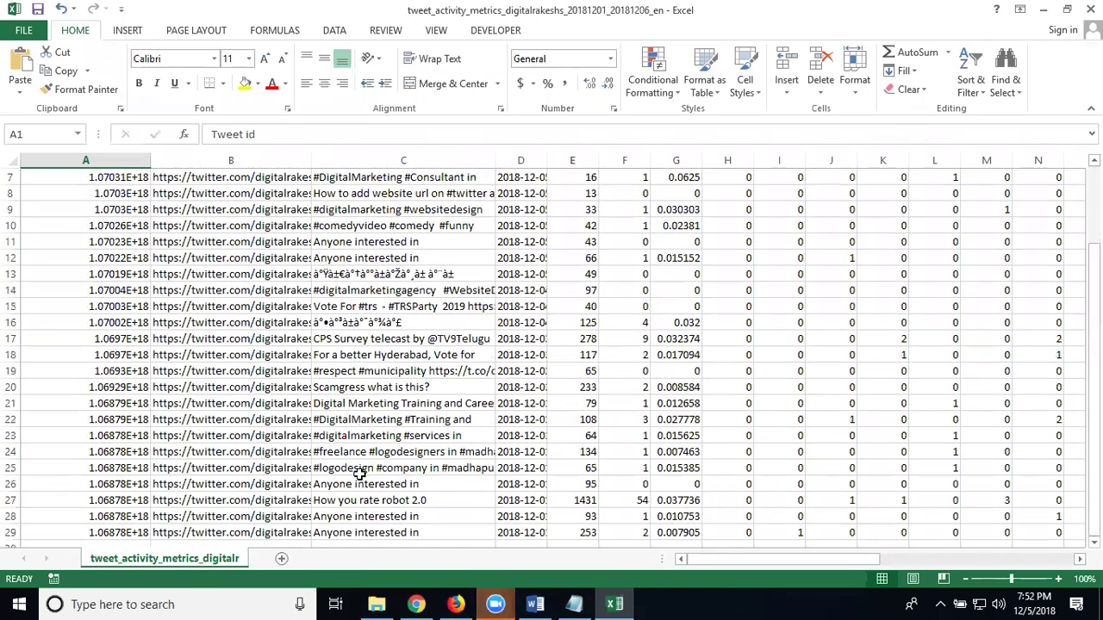